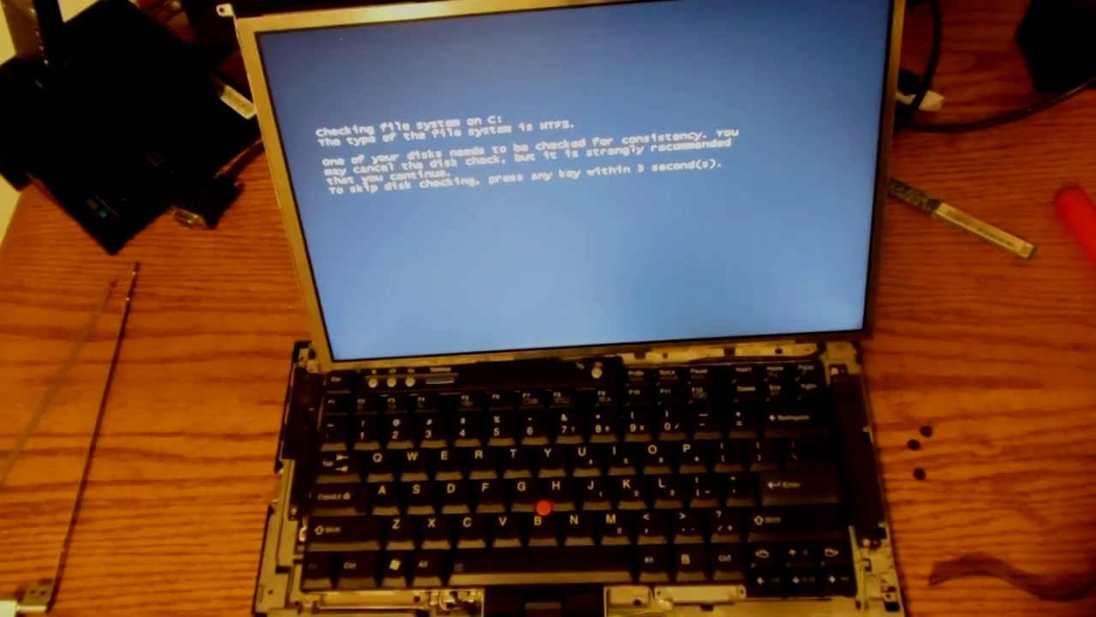
pyautogui.press('Return')
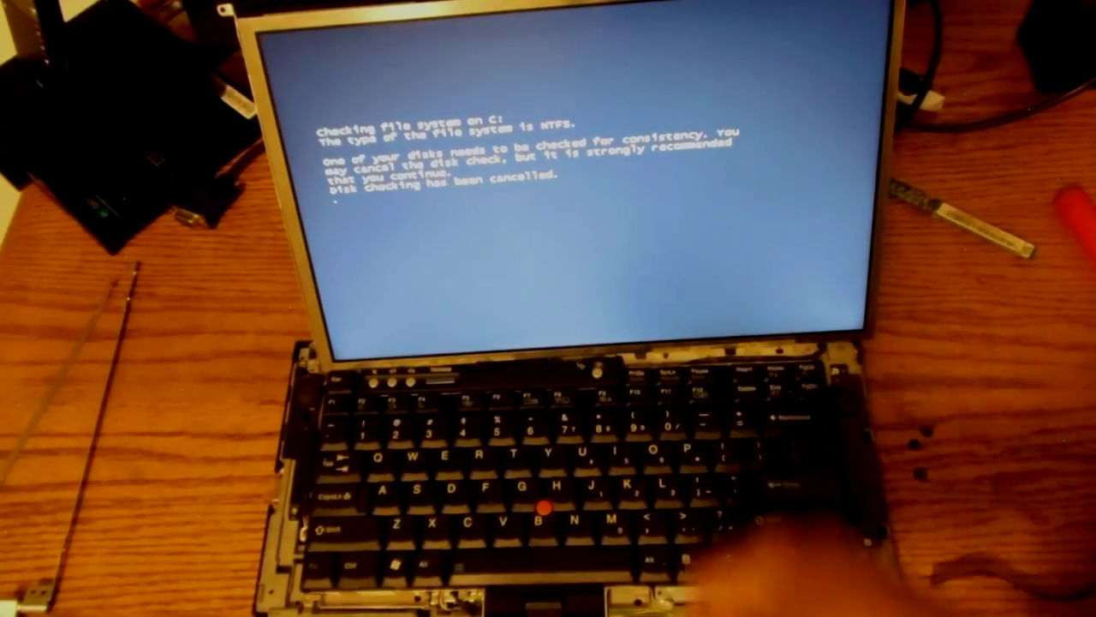